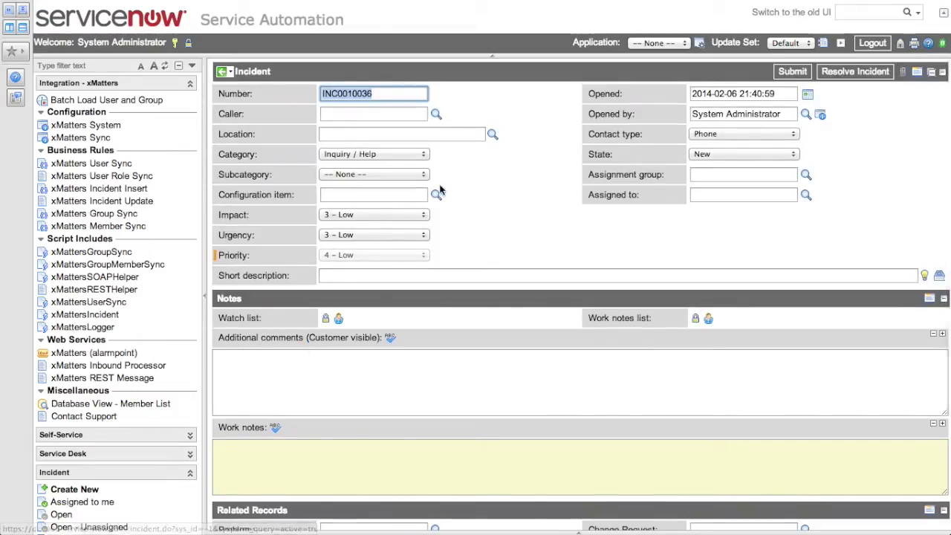
Submit a 'Phone systems are down' incident with Impact and Urgency 1 - High for Network Management
left_click(389, 275)
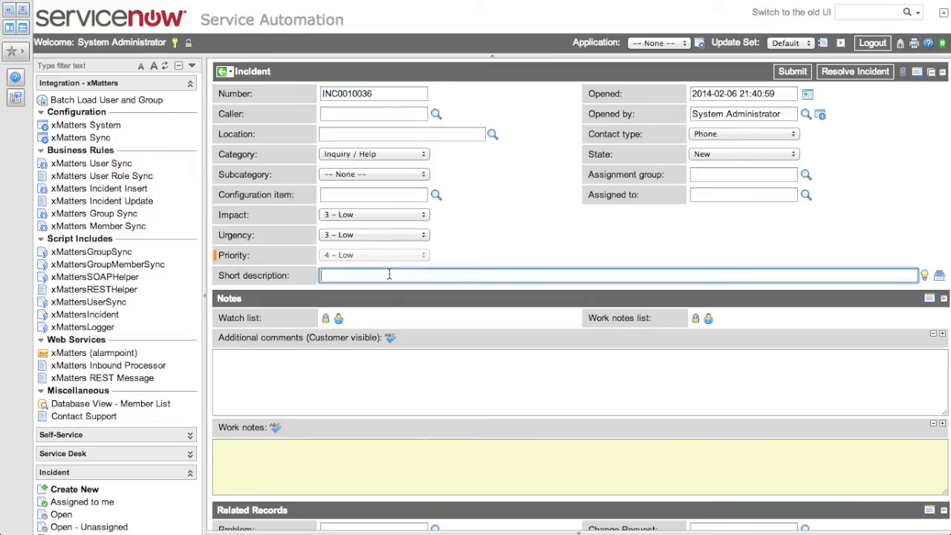
type("Phone")
type(" systems are do")
type("wn. Cannot")
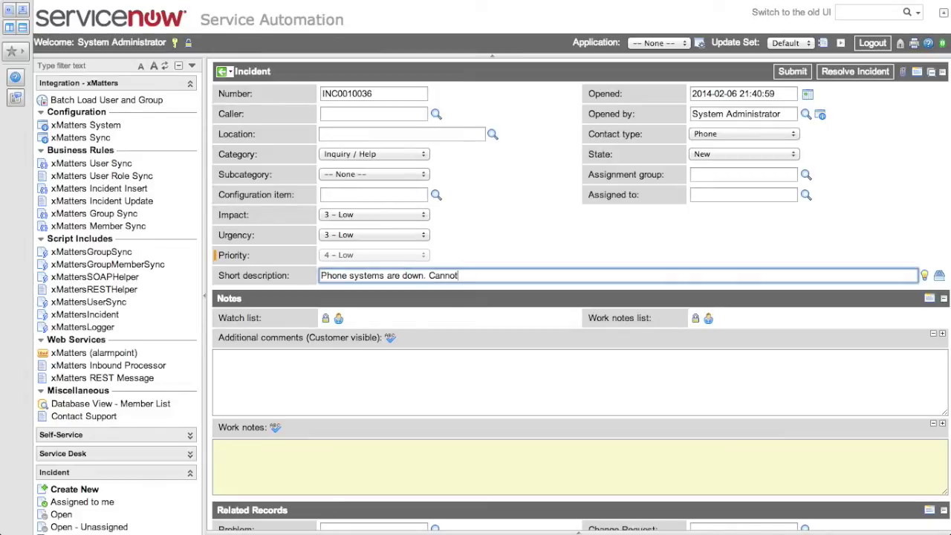
type(" make or re")
type("ceive calls")
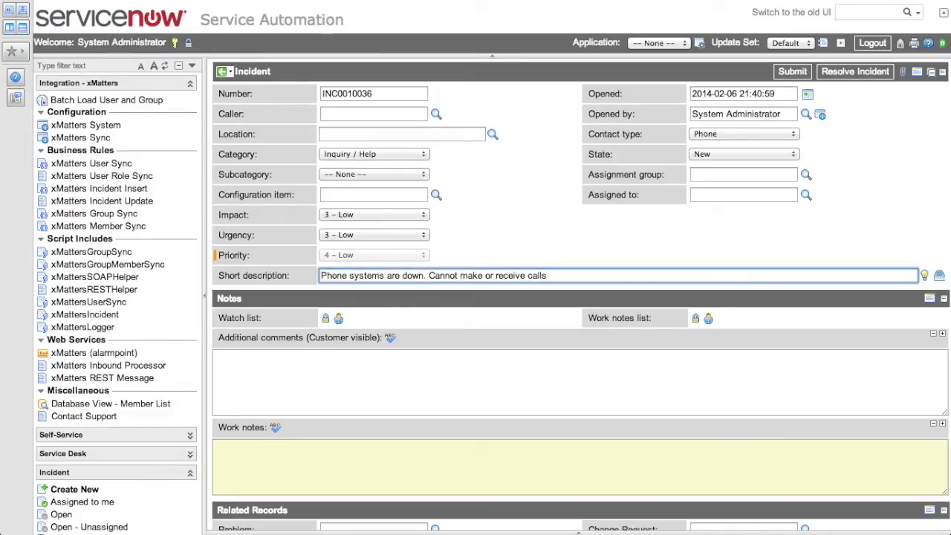
left_click(354, 221)
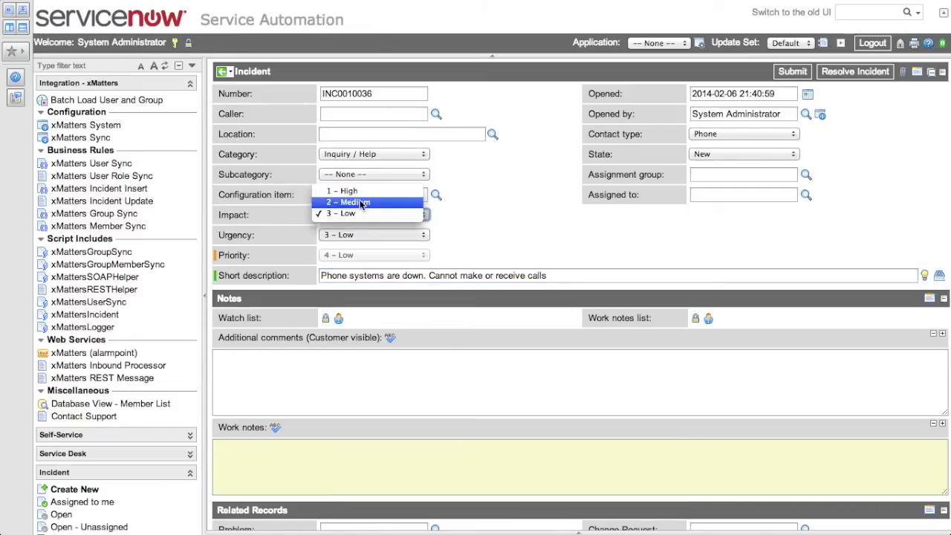
left_click(344, 191)
left_click(372, 233)
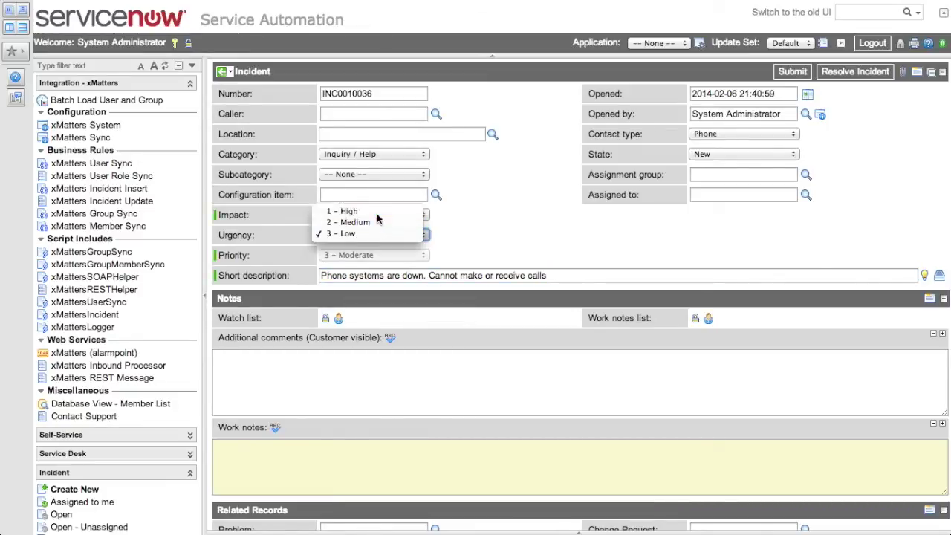
left_click(346, 211)
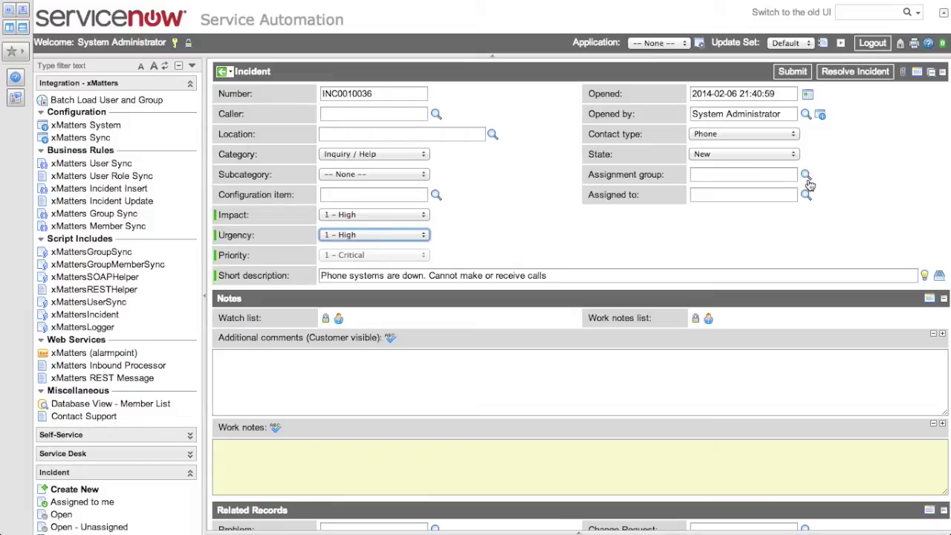
left_click(807, 176)
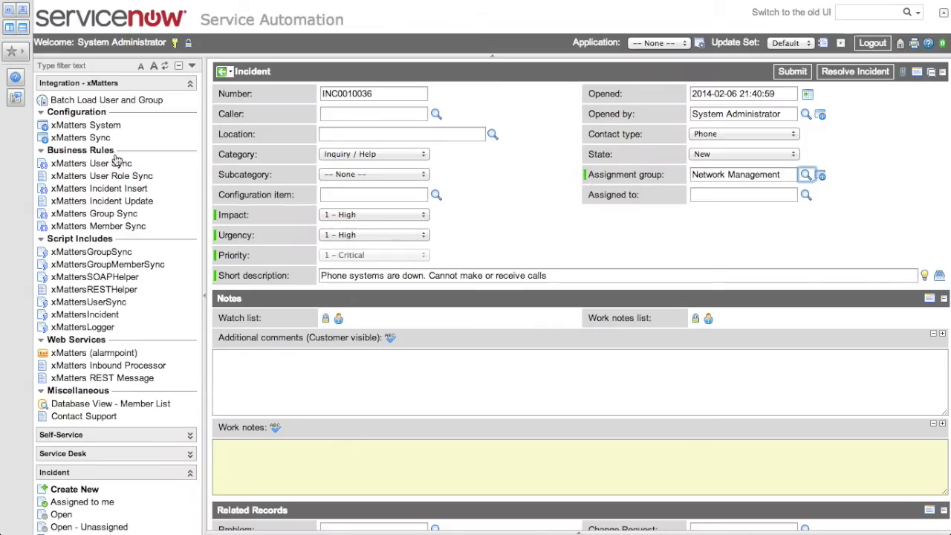
left_click(792, 72)
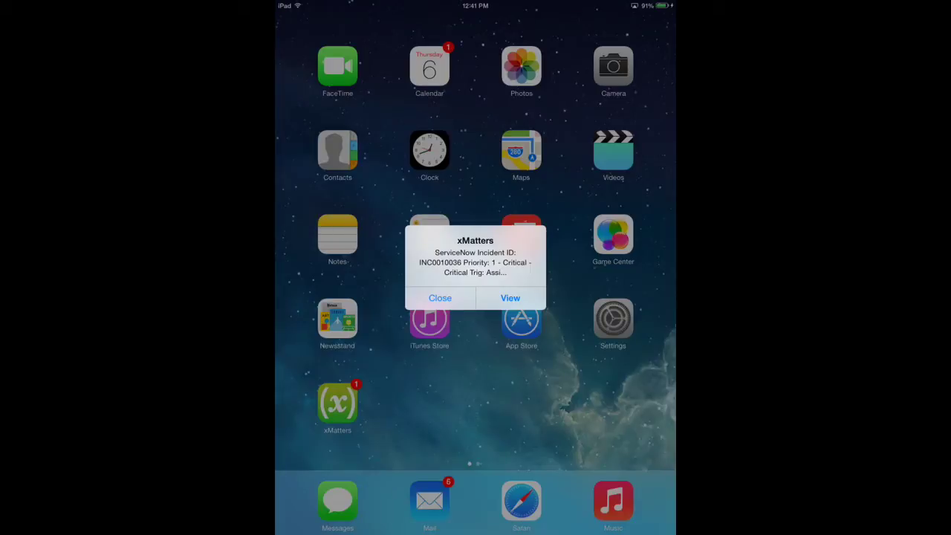
View the INC0010036 critical incident alert in xMatters from the iPad popup
left_click(510, 297)
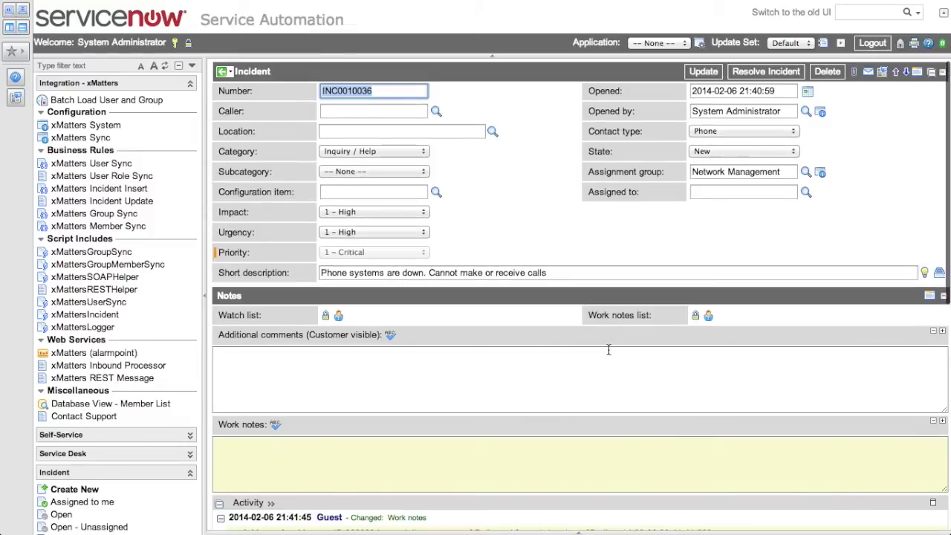
Scroll the incident form down to the Activity section's xMatters delivery entries
scroll(609, 349, "down", 1)
scroll(608, 349, "down", 2)
scroll(608, 349, "down", 3)
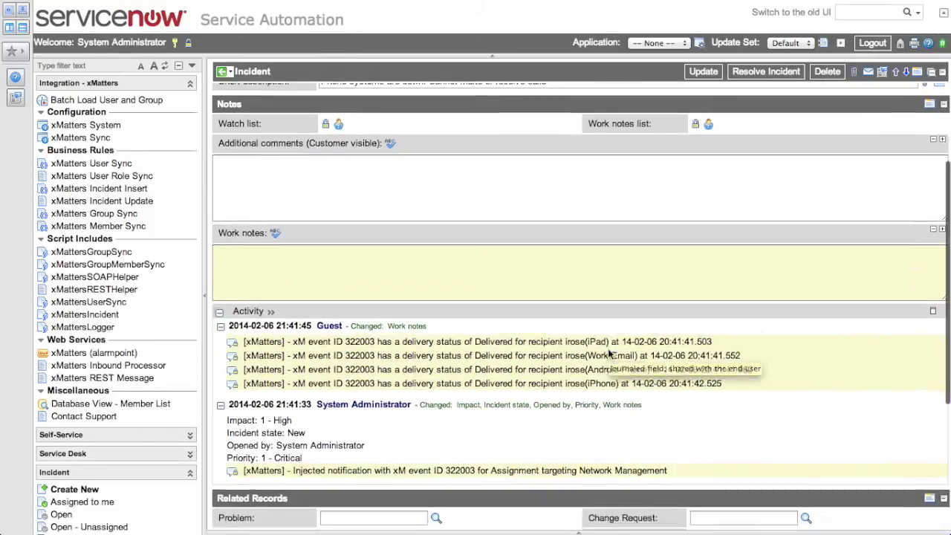
scroll(609, 350, "down", 1)
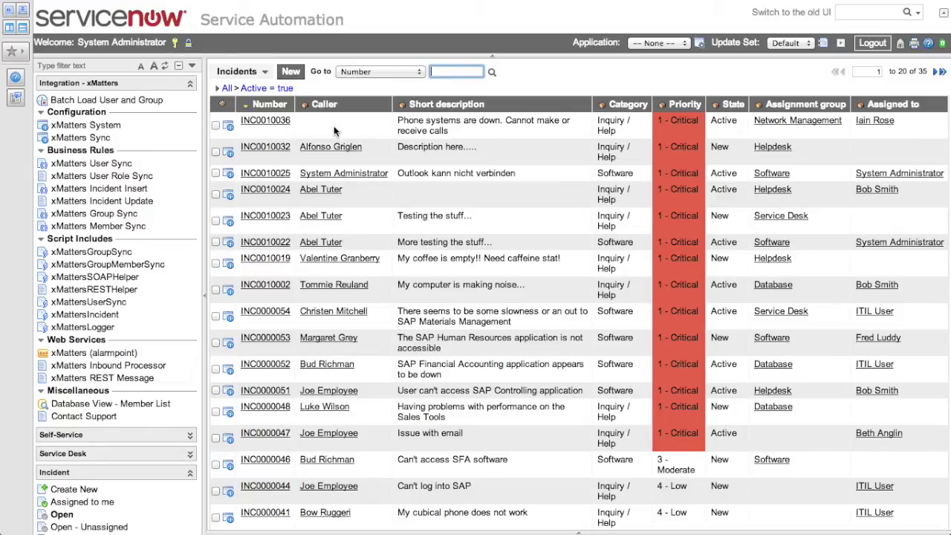
left_click(265, 122)
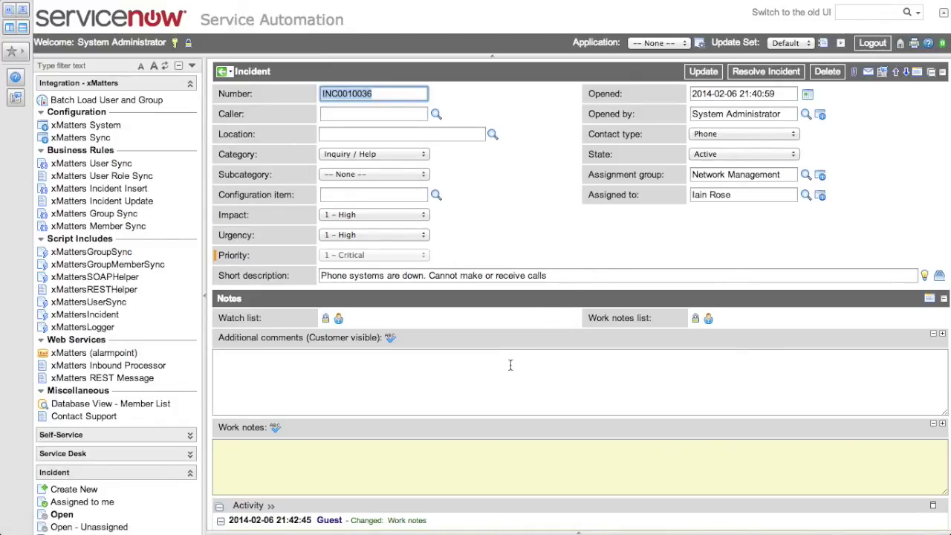
scroll(511, 365, "down", 1)
scroll(511, 365, "down", 1)
scroll(511, 365, "down", 4)
scroll(510, 364, "down", 1)
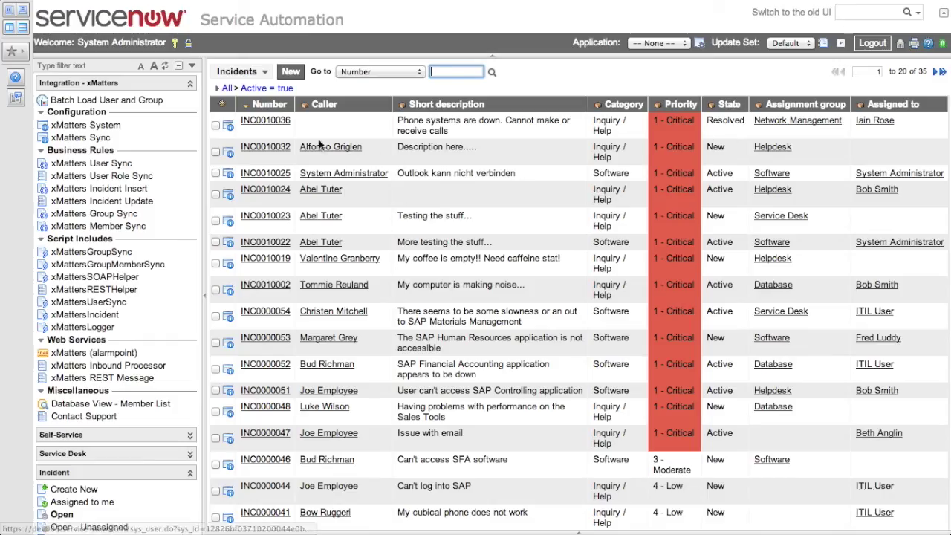
Open INC0010036 and scroll to the xMatters resolve and termination entries in its Activity log
left_click(265, 121)
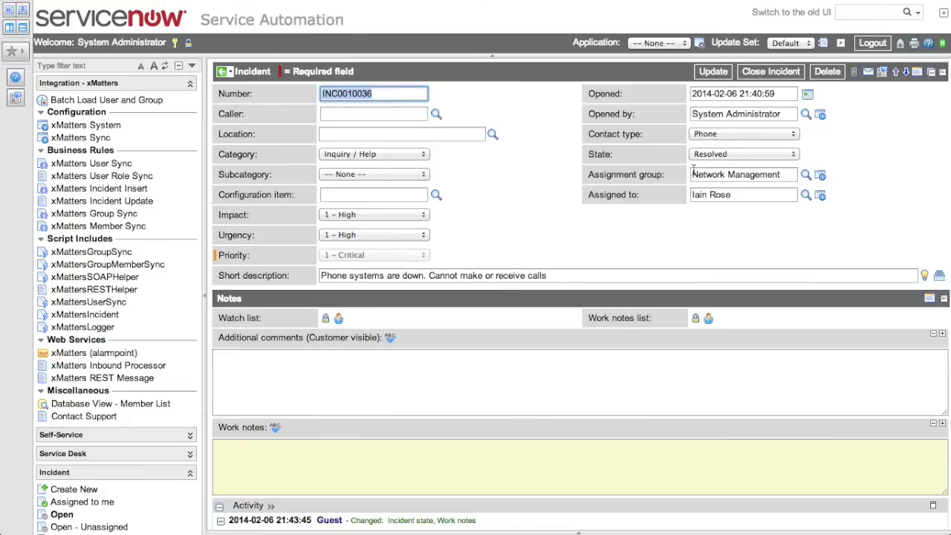
scroll(487, 334, "down", 5)
scroll(487, 345, "down", 1)
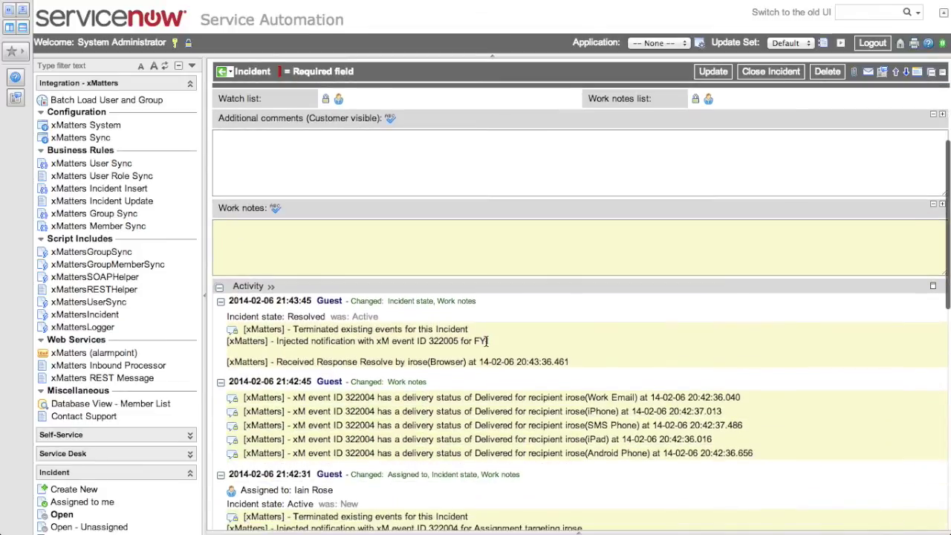